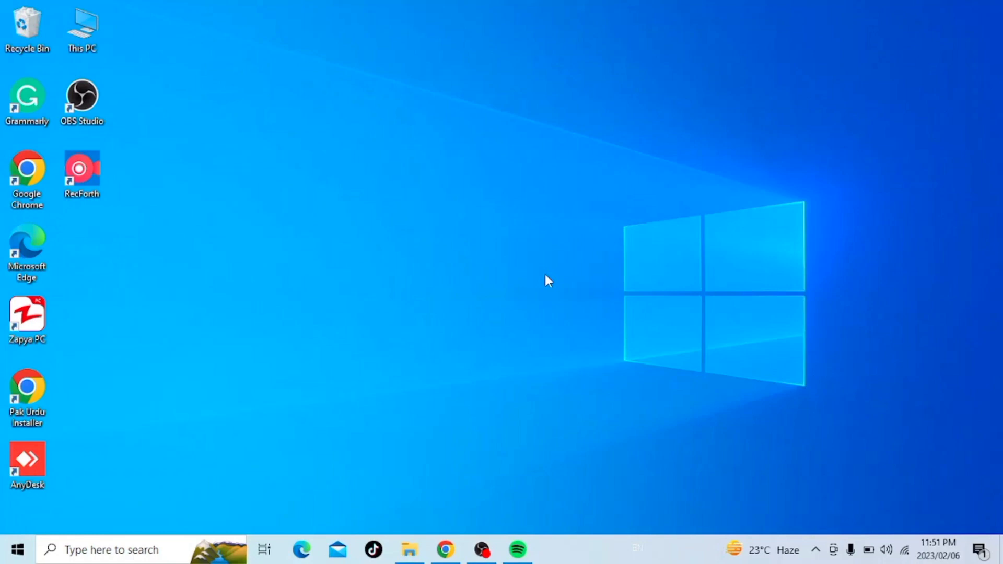
- In a new Chrome tab, search 'semrush rank extension' and open its Web Store page
{"action": "left_click", "coordinate": [445, 549]}
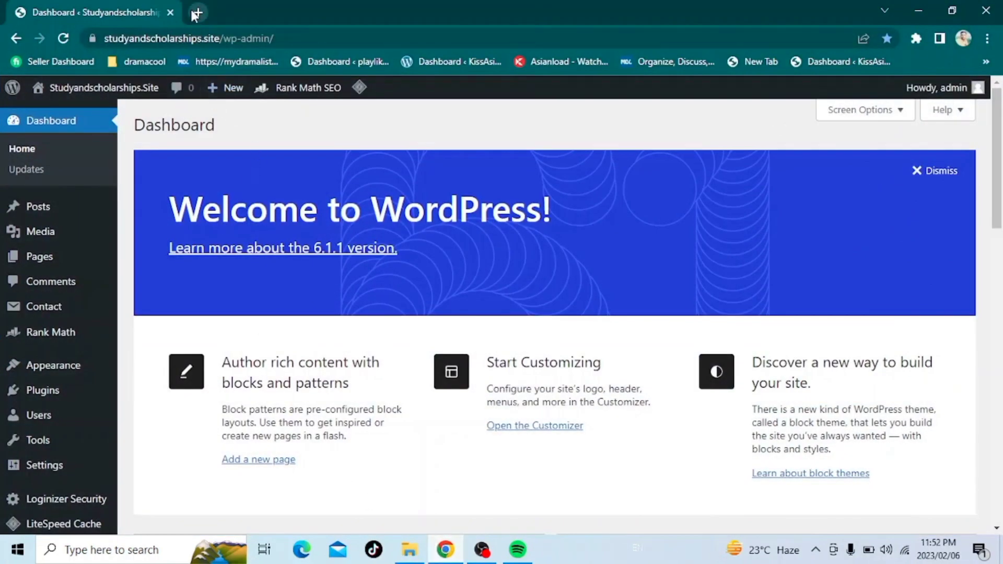
{"action": "left_click", "coordinate": [197, 12]}
{"action": "type", "text": "semru"}
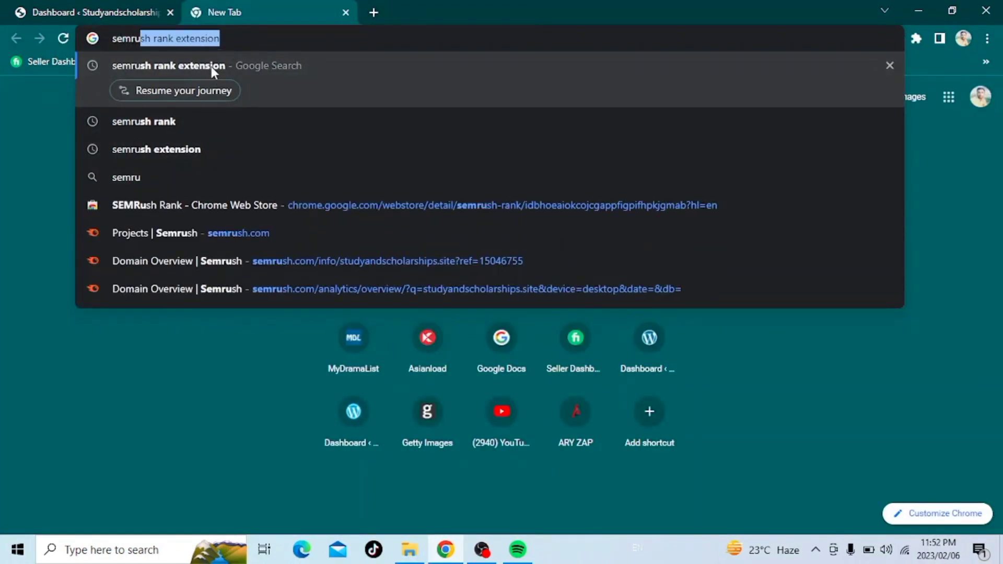
{"action": "left_click", "coordinate": [211, 66]}
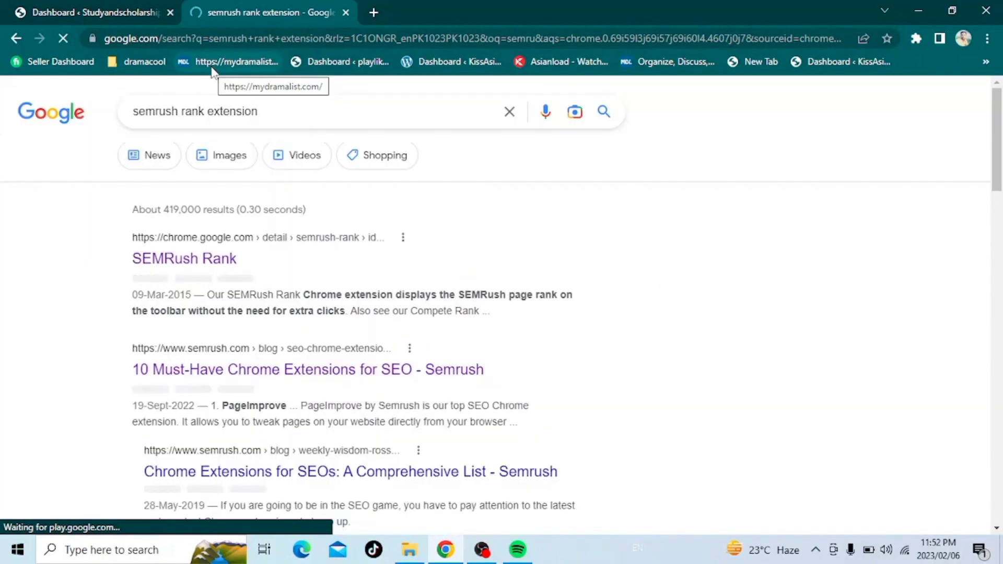
{"action": "left_click", "coordinate": [211, 259]}
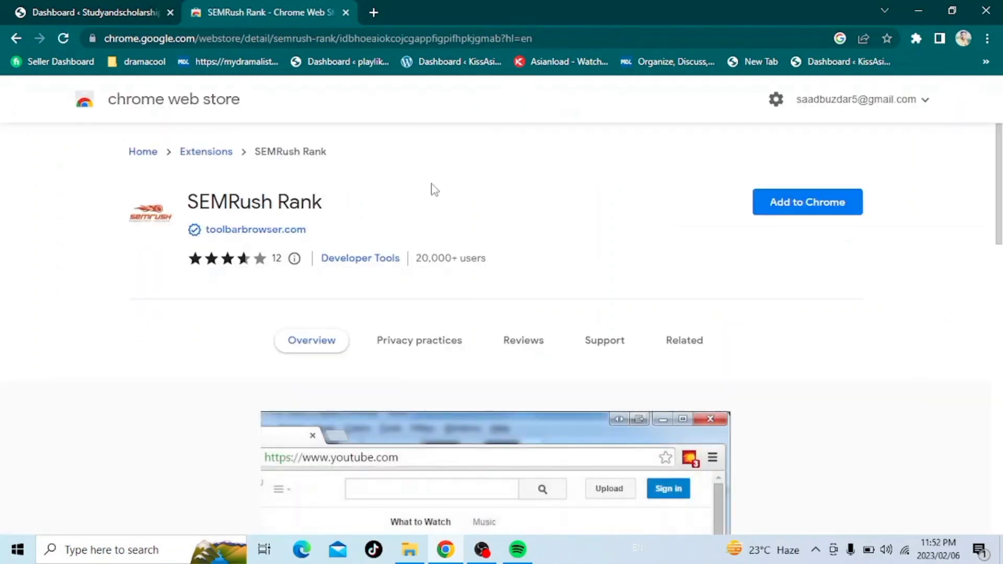
- Add the SEMRush Rank extension to Chrome and check it in the extensions list
{"action": "left_click", "coordinate": [777, 197]}
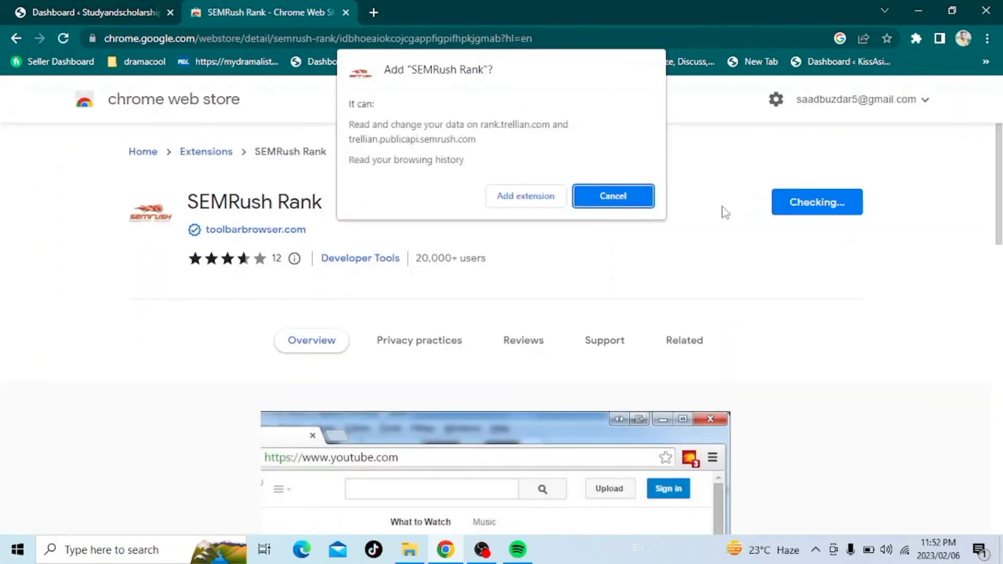
{"action": "left_click", "coordinate": [526, 196]}
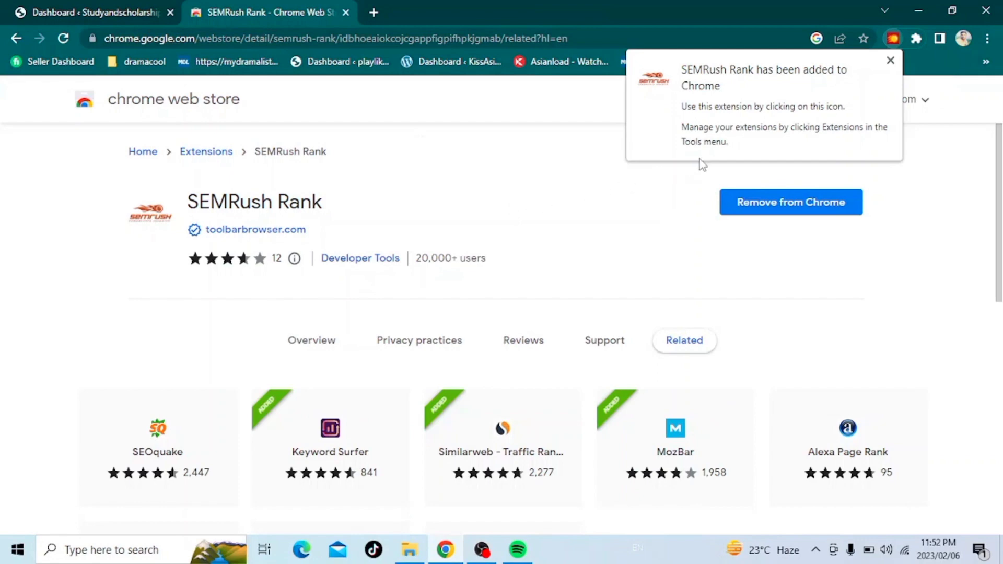
{"action": "left_click", "coordinate": [891, 61]}
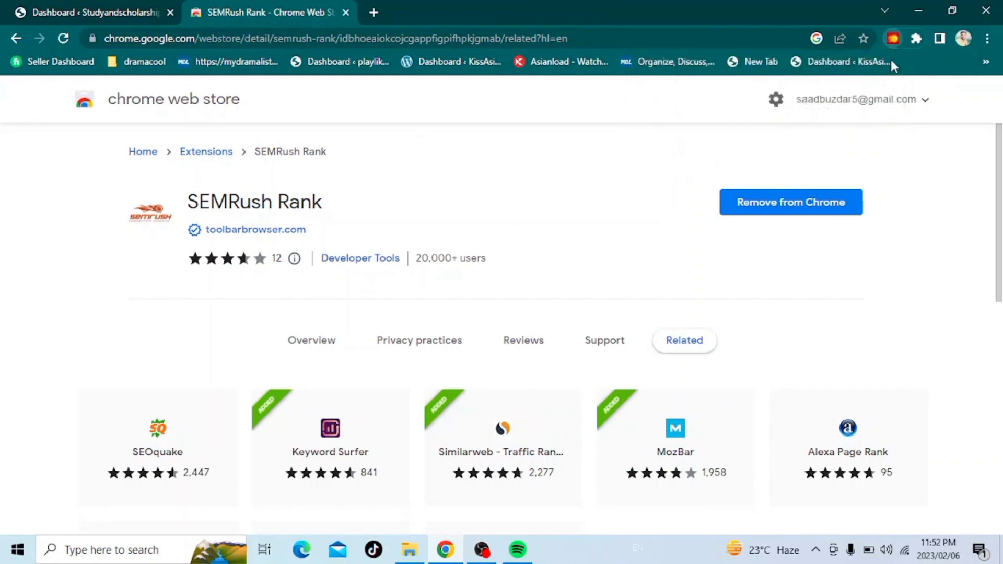
{"action": "left_click", "coordinate": [916, 39]}
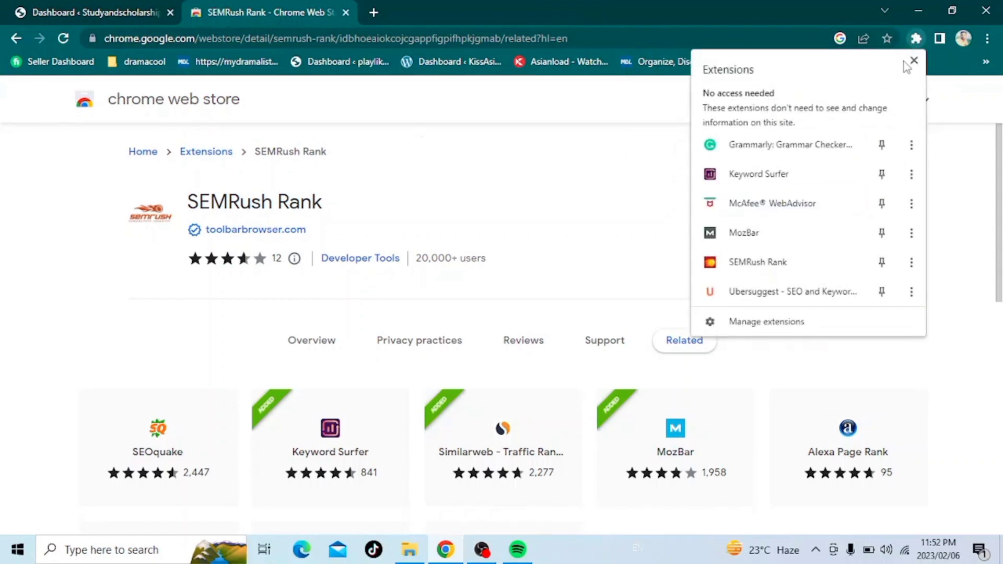
{"action": "left_click", "coordinate": [913, 61]}
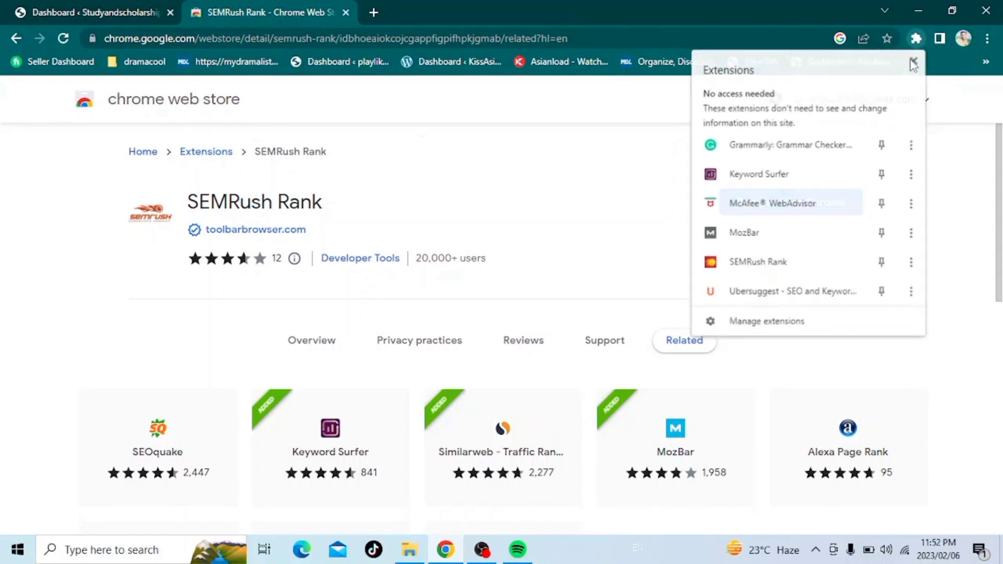
- Run SEMRush Rank from the extensions menu on the WordPress dashboard tab
{"action": "left_click", "coordinate": [104, 12]}
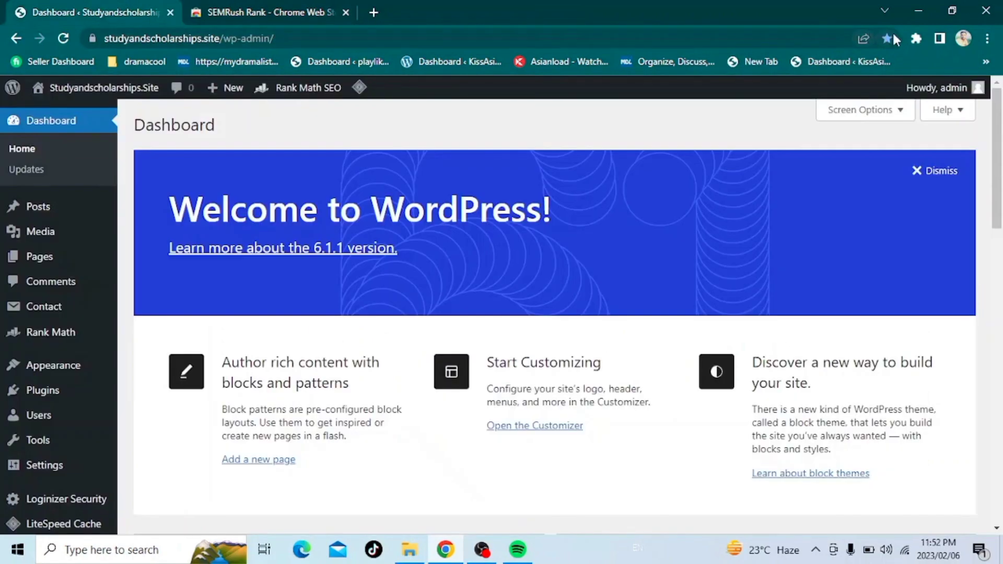
{"action": "left_click", "coordinate": [915, 40]}
{"action": "left_click", "coordinate": [824, 346]}
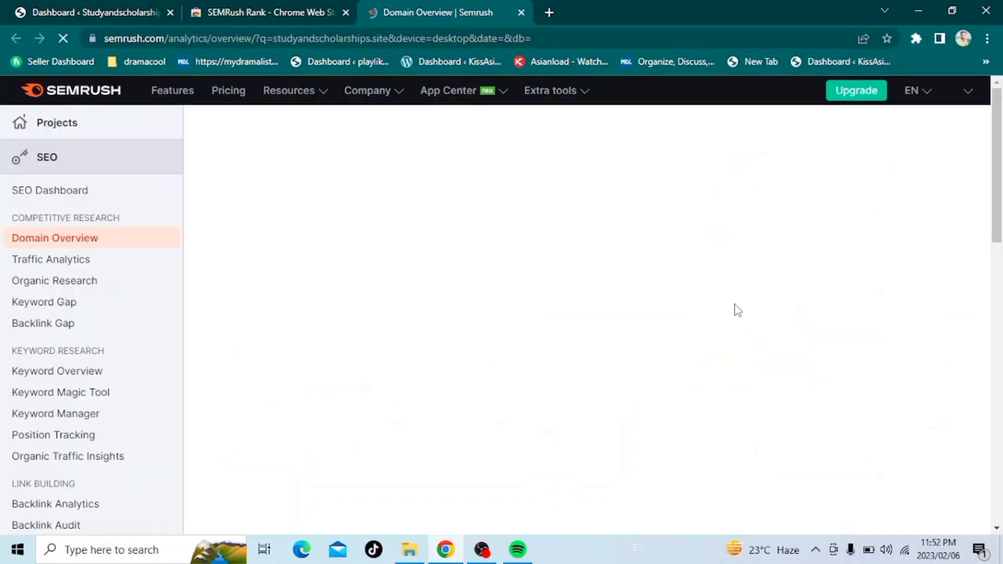